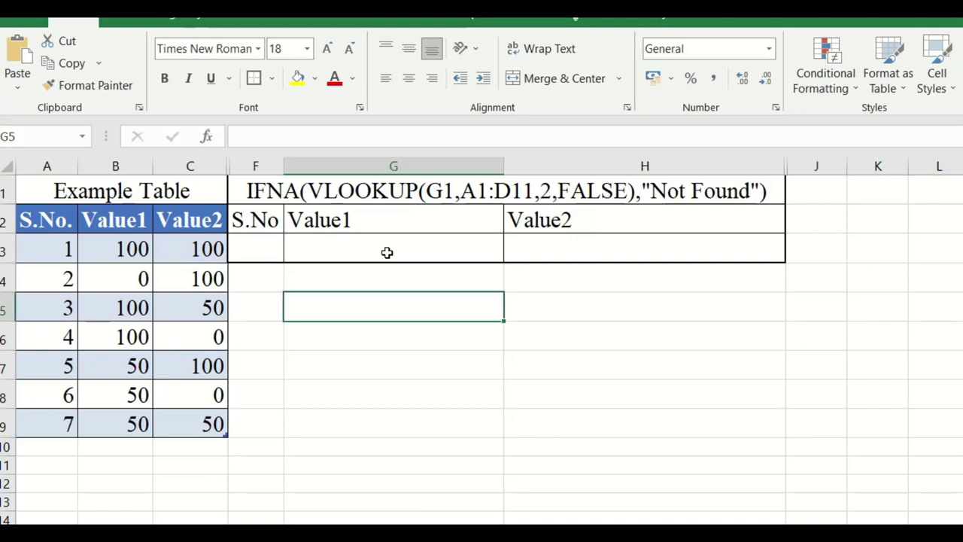
- Enter =VLOOKUP(F3,Table2[#All],2,FALSE) in G3 to return the table's second column
left_click(387, 252)
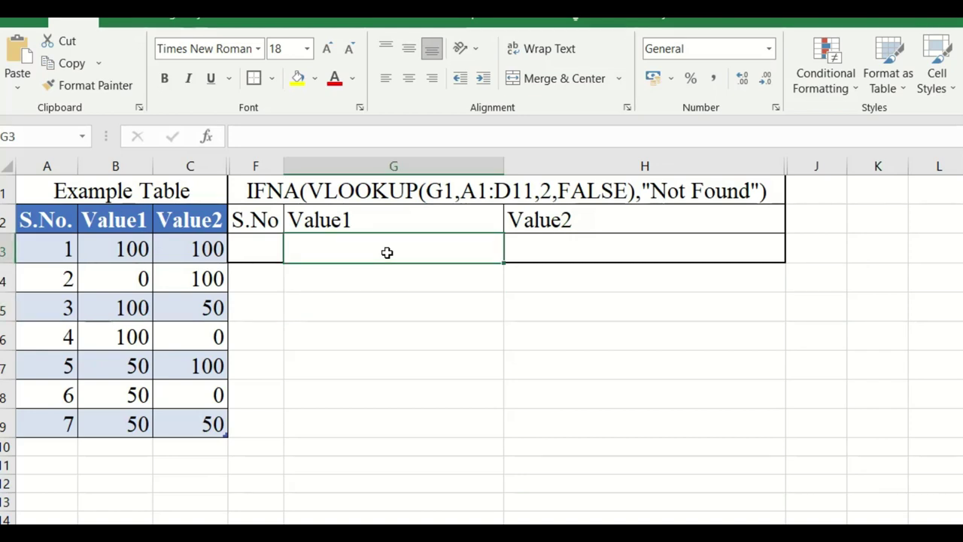
type("=")
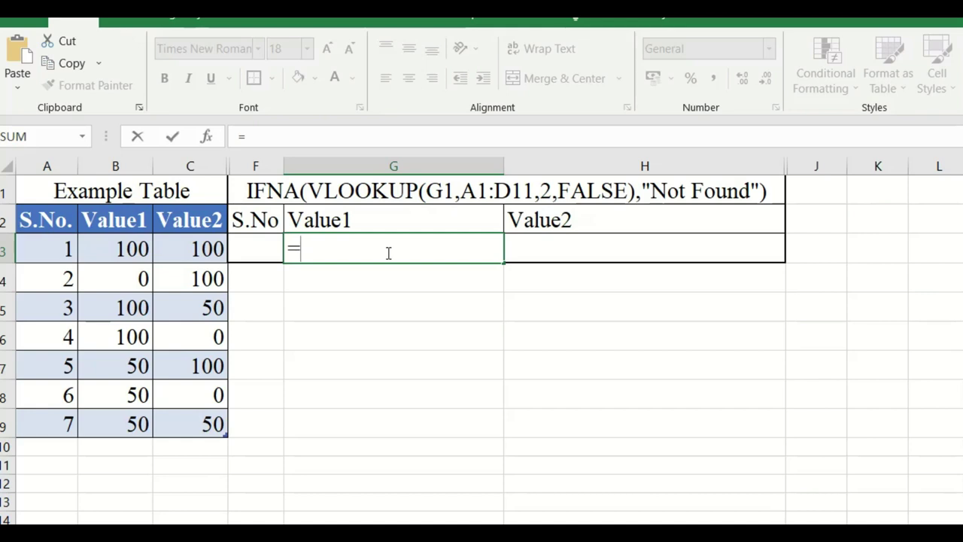
type("vloo")
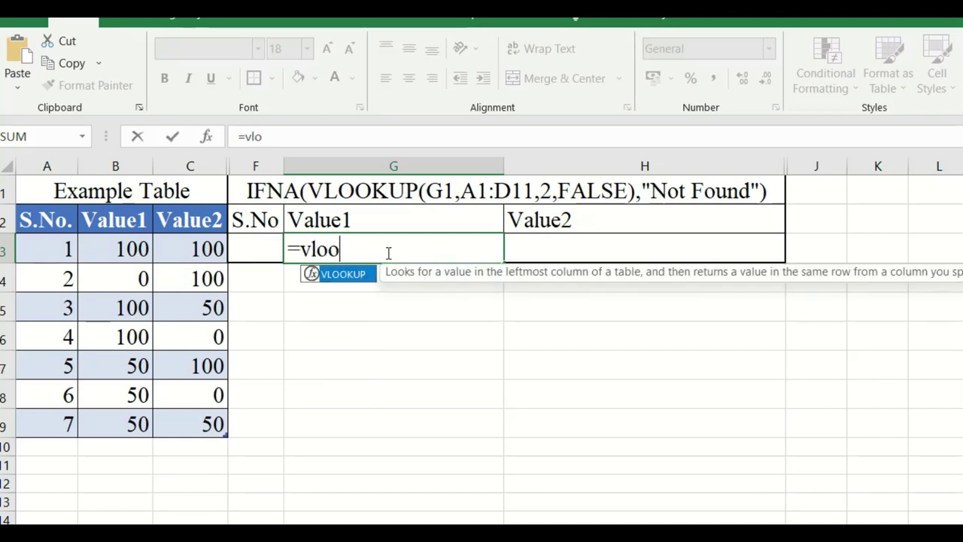
key("Tab")
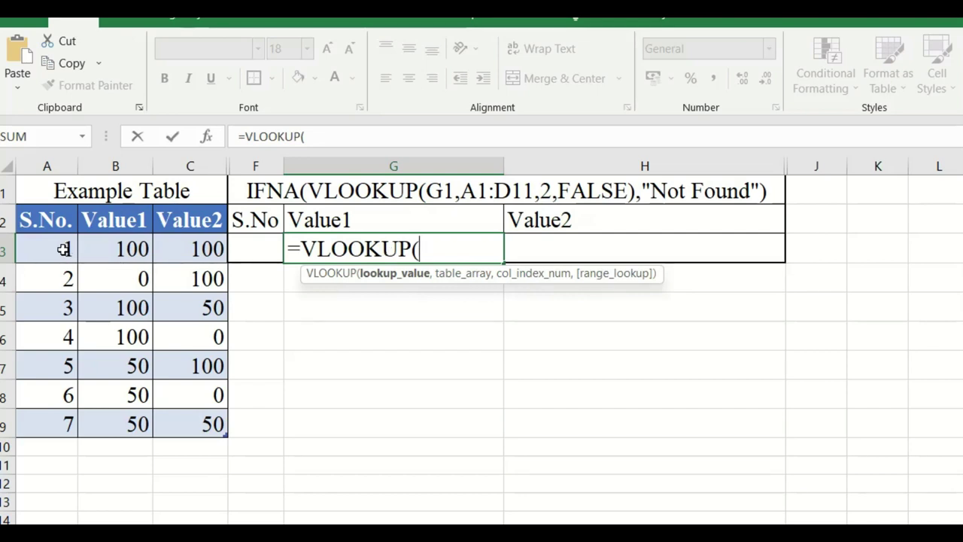
left_click(262, 254)
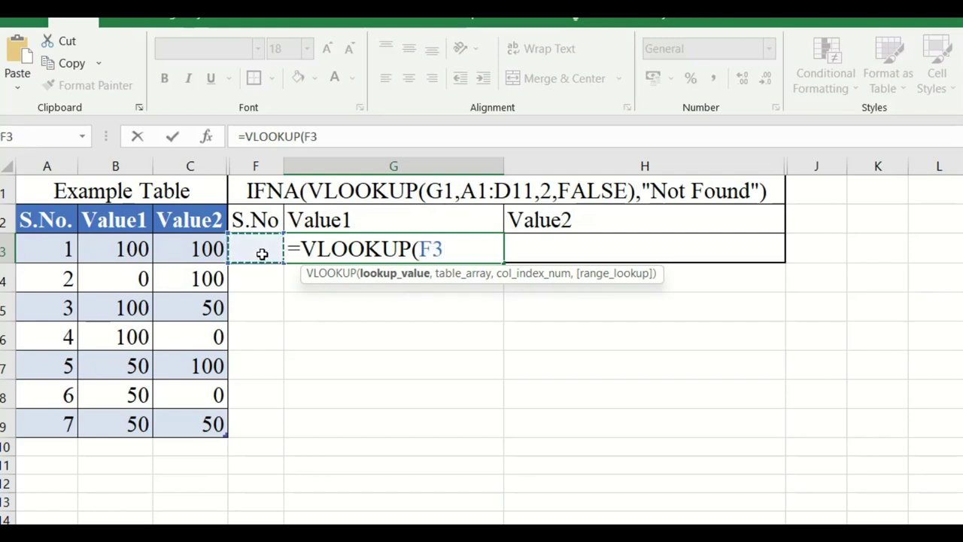
type(",")
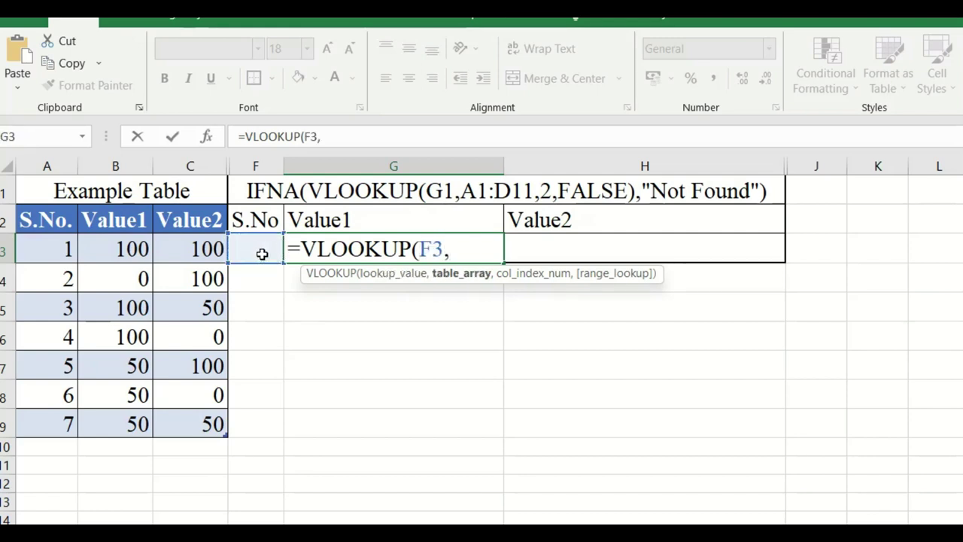
left_click_drag(50, 218, 178, 417)
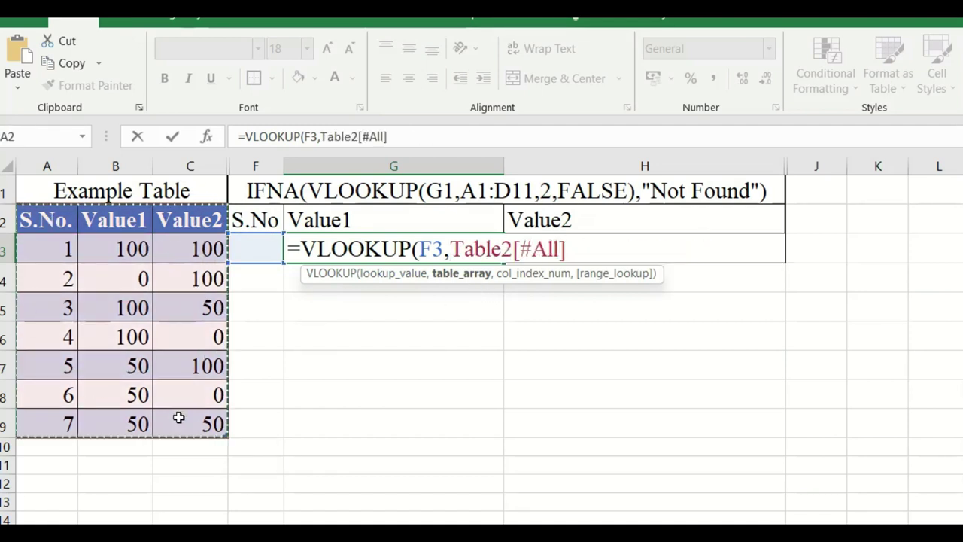
type(",")
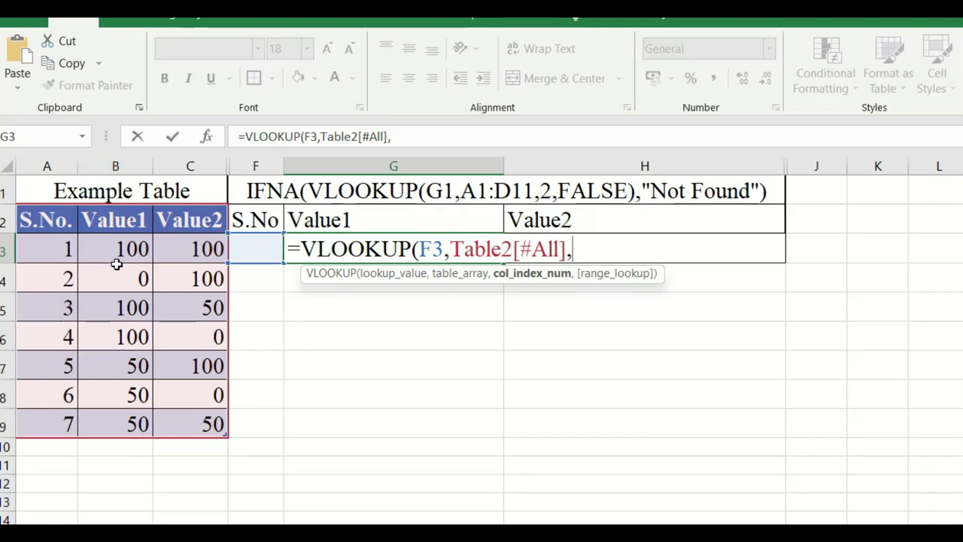
type("2,")
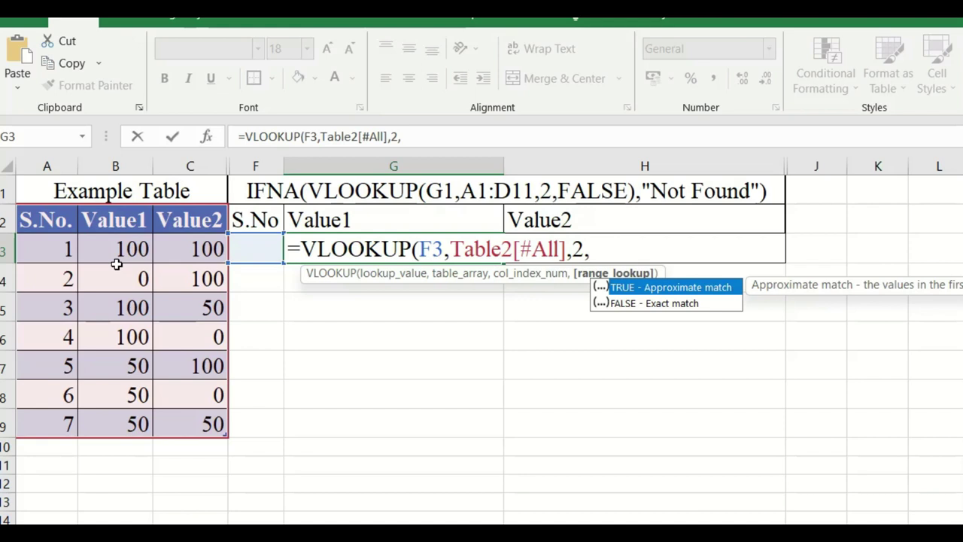
key("Down")
key("Tab")
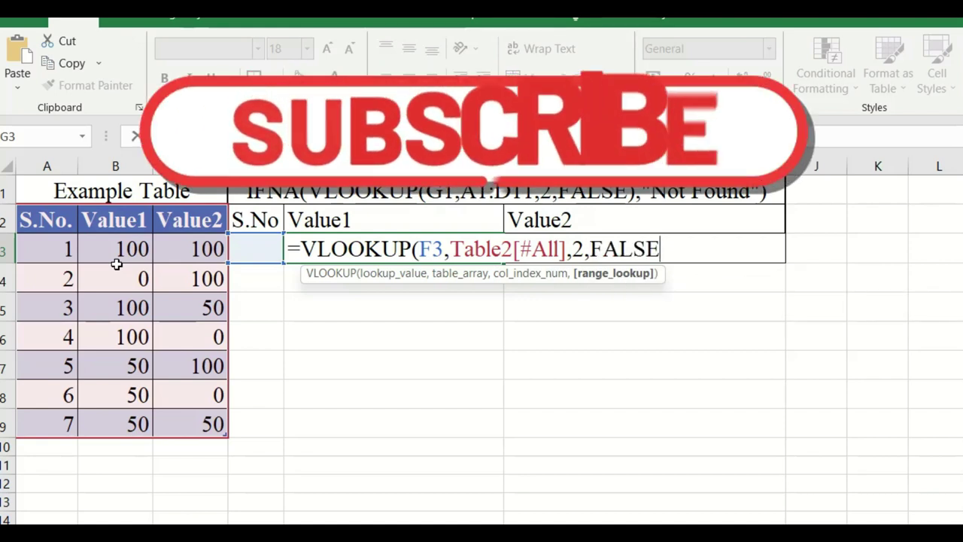
type(")")
key("Return")
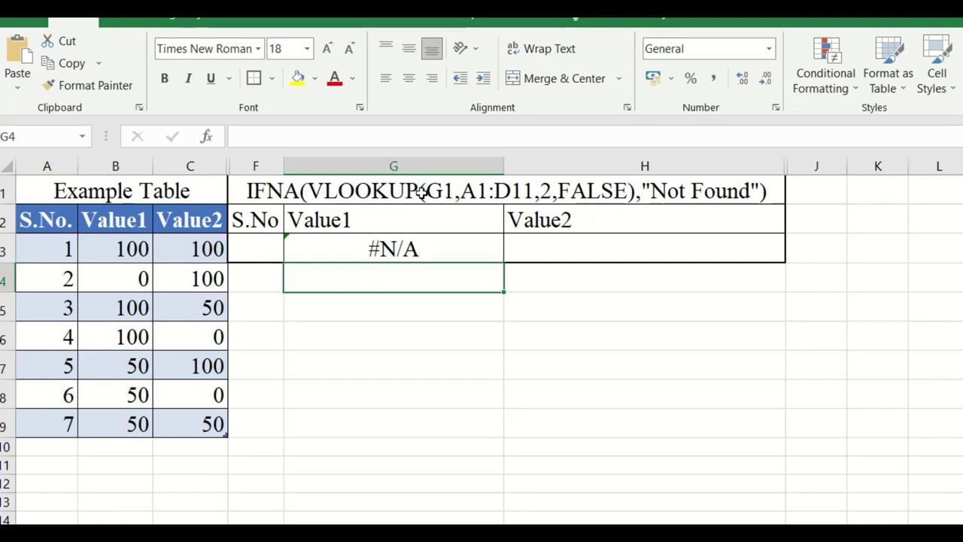
- Enter S.No 1 in F3
left_click(268, 246)
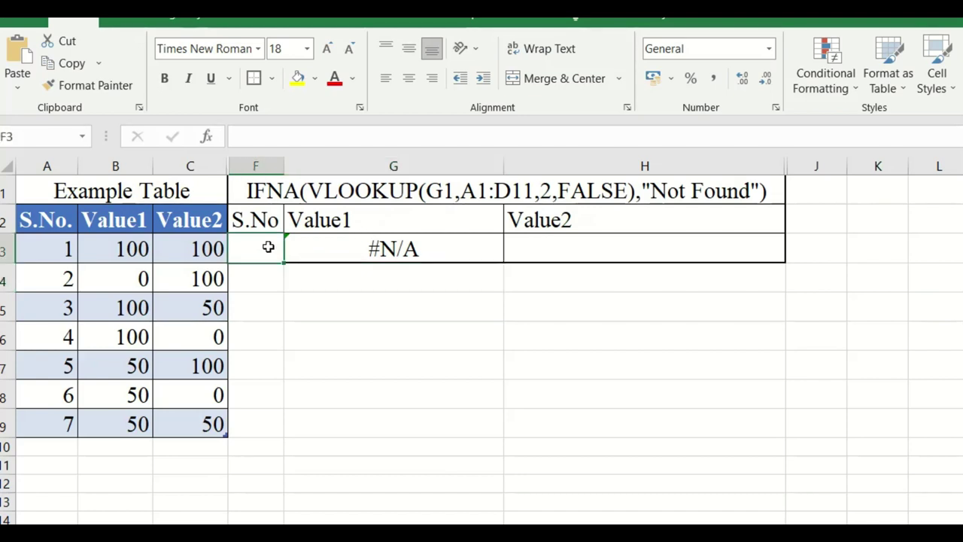
type("1")
left_click(305, 296)
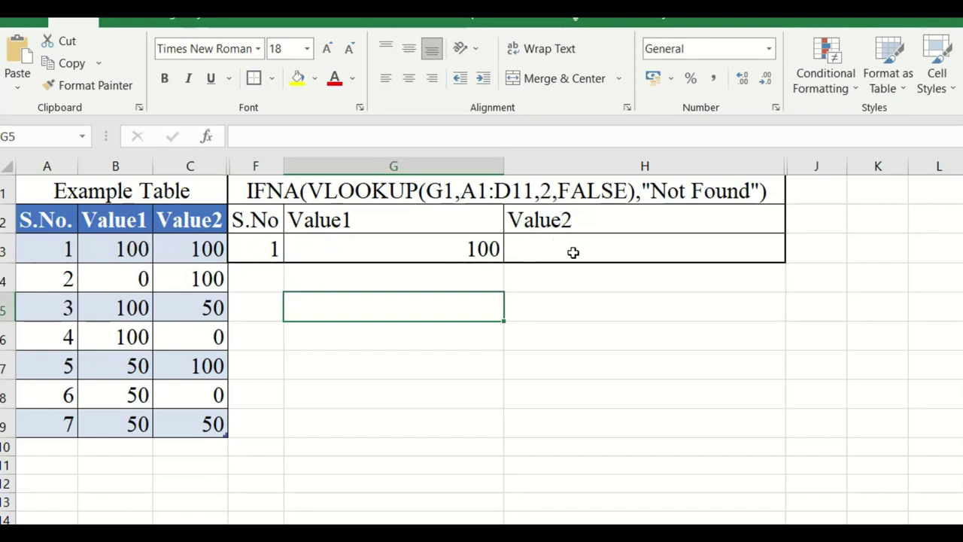
- Wrap G3's lookup as =IFNA(VLOOKUP(F3,Table2[#All],2,FALSE),"Not Found"), now returning 100
left_click(469, 252)
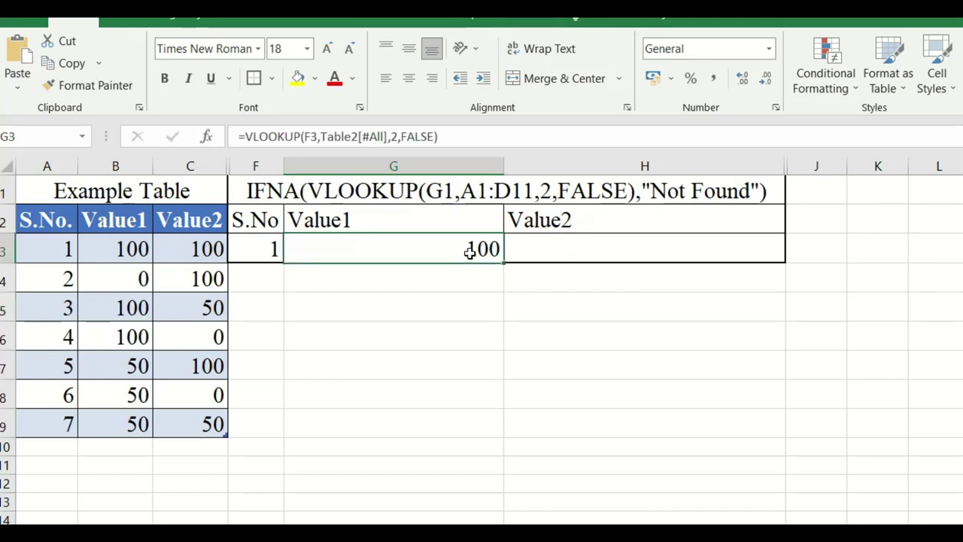
left_click(247, 136)
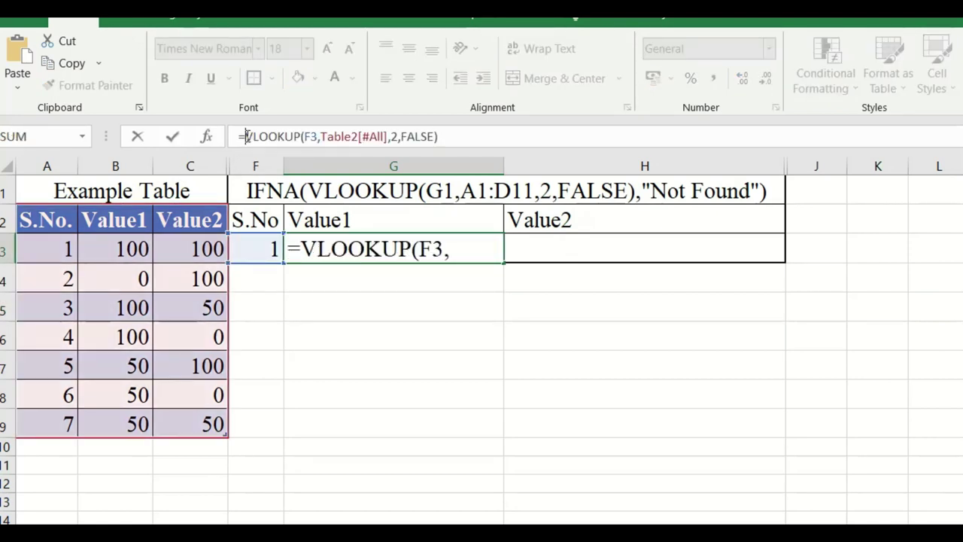
type("if")
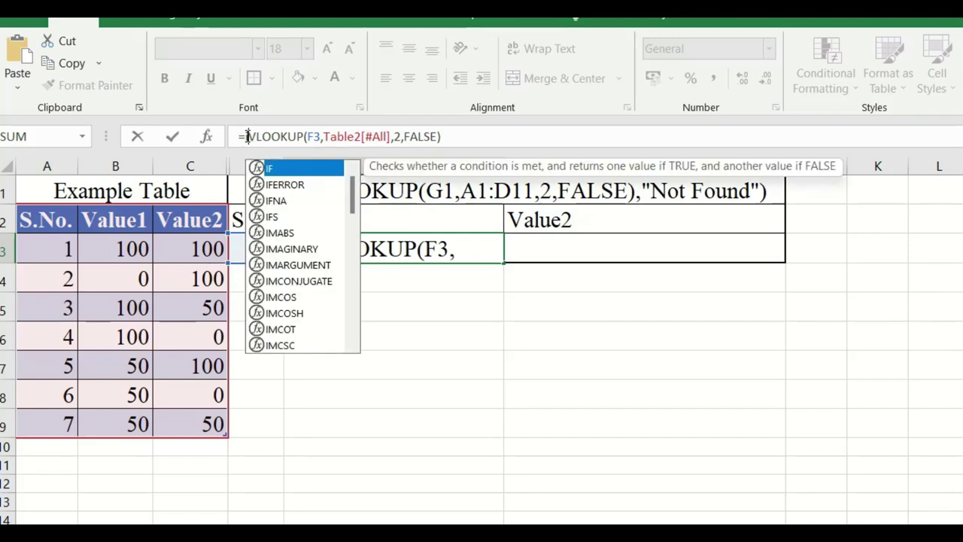
type("na(")
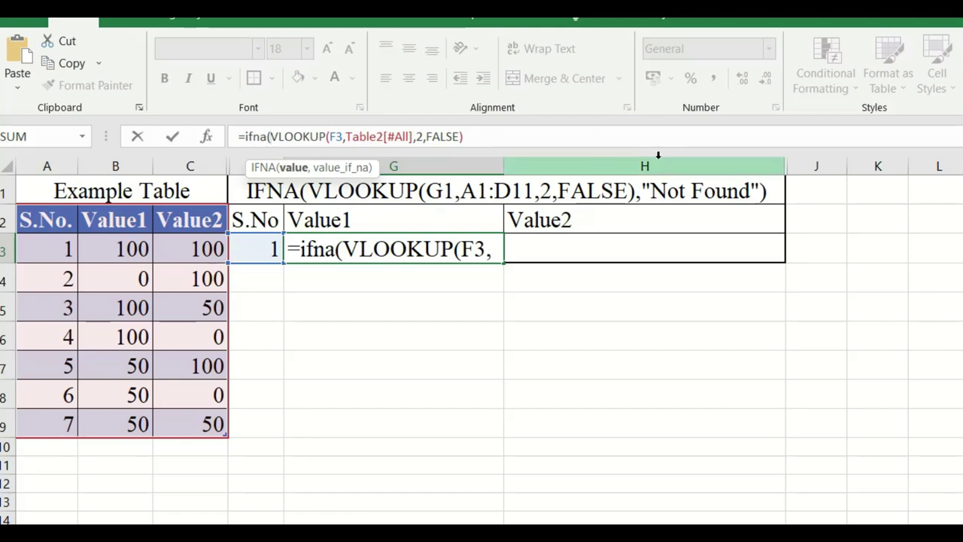
left_click(478, 134)
type(",")
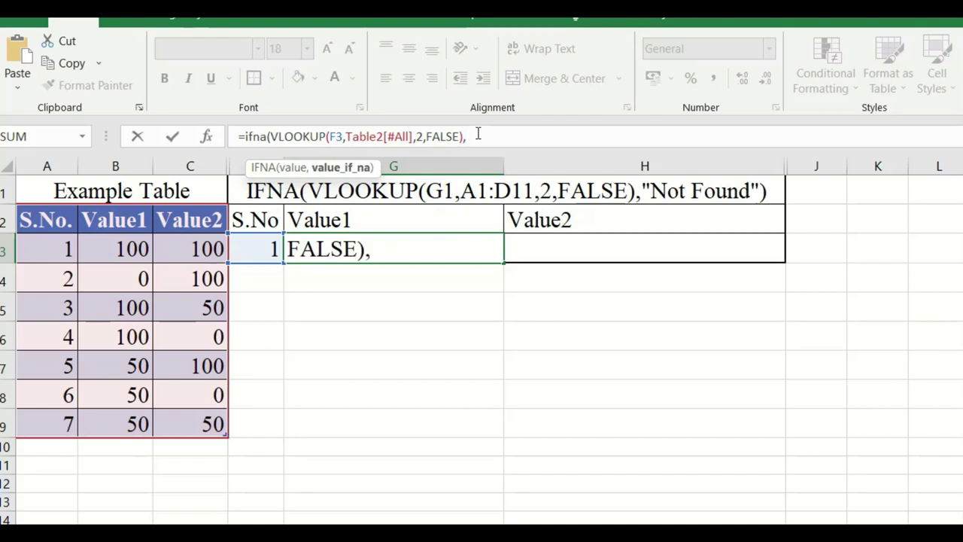
type("\"Not Found")
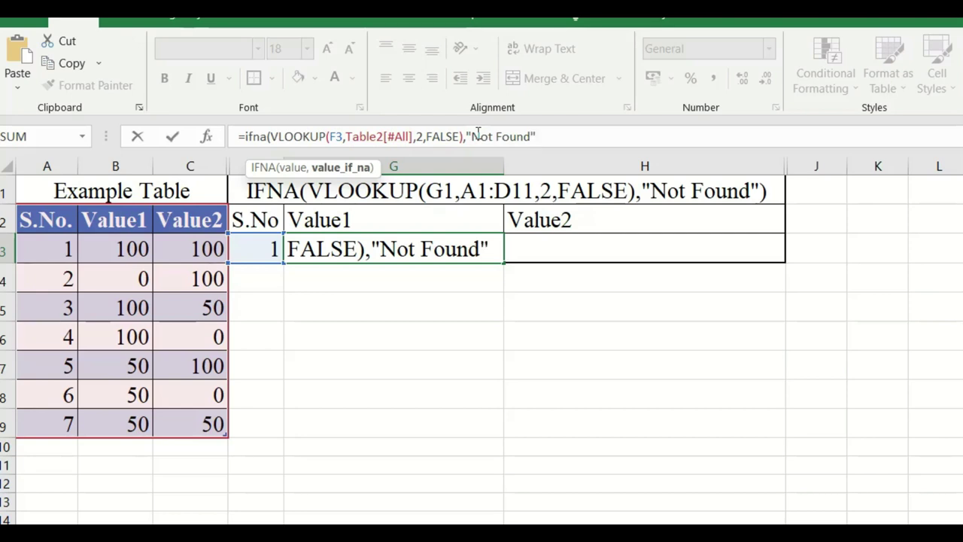
type("\")")
key("Return")
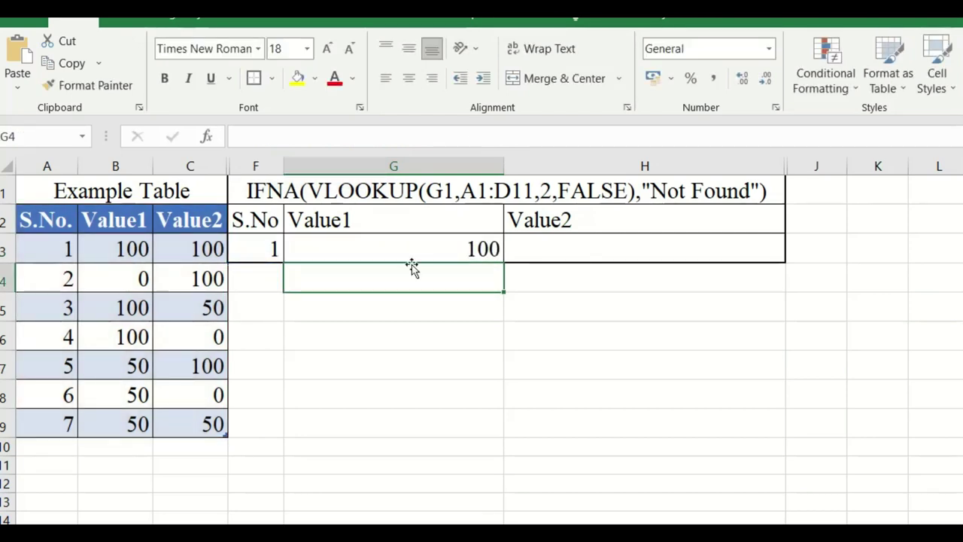
- Clear the S.No value from F3
left_click(272, 247)
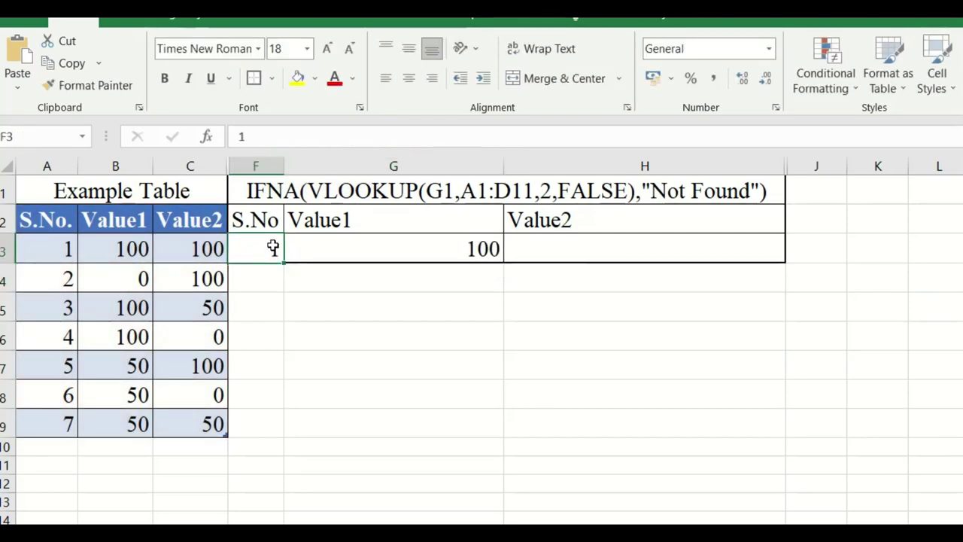
key("Delete")
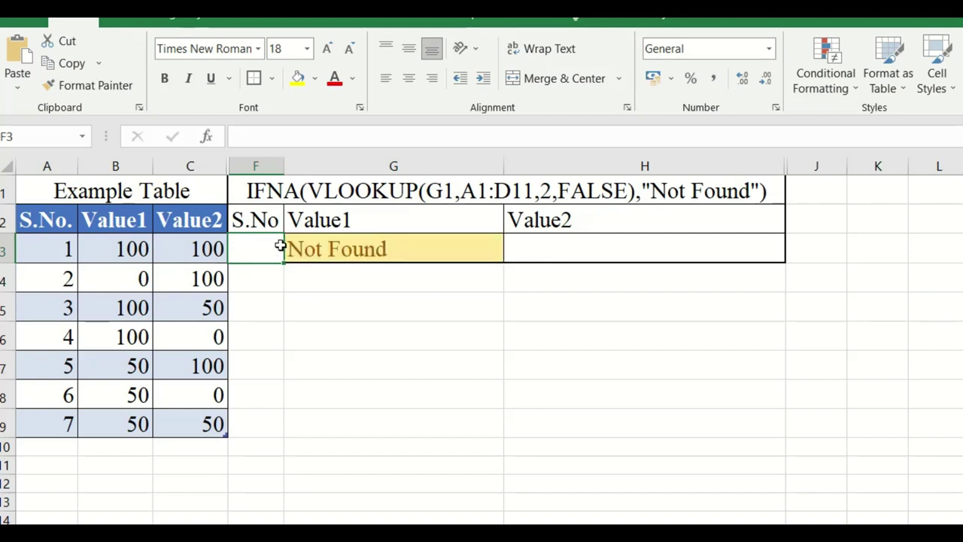
left_click(474, 249)
- Enter =VLOOKUP(F3,Table2[#All],3,FALSE) in H3 to return the table's third column
left_click(556, 250)
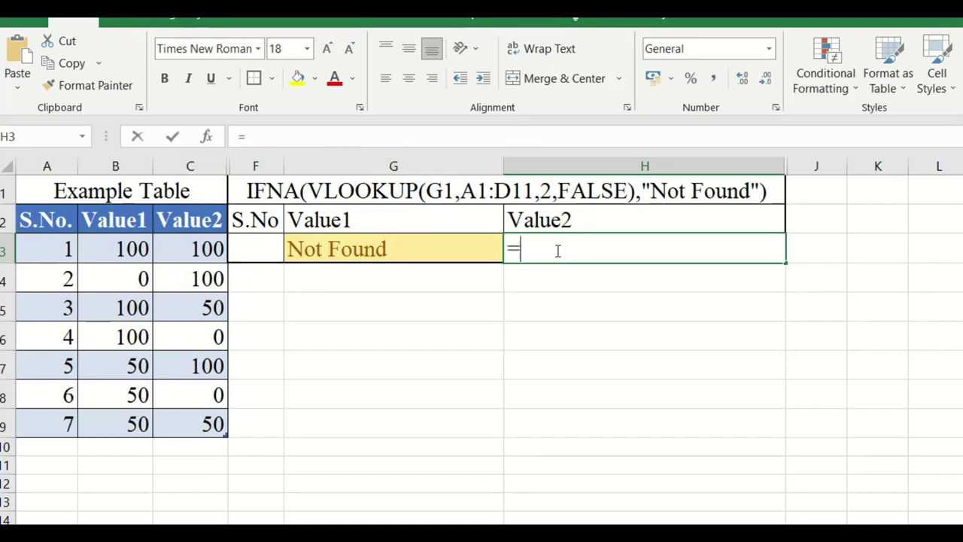
type("=vlo")
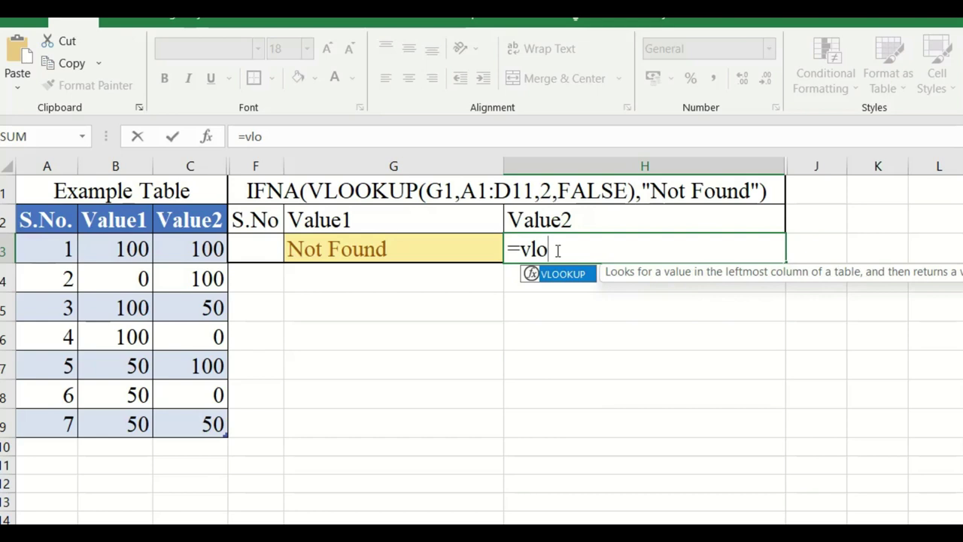
key("Tab")
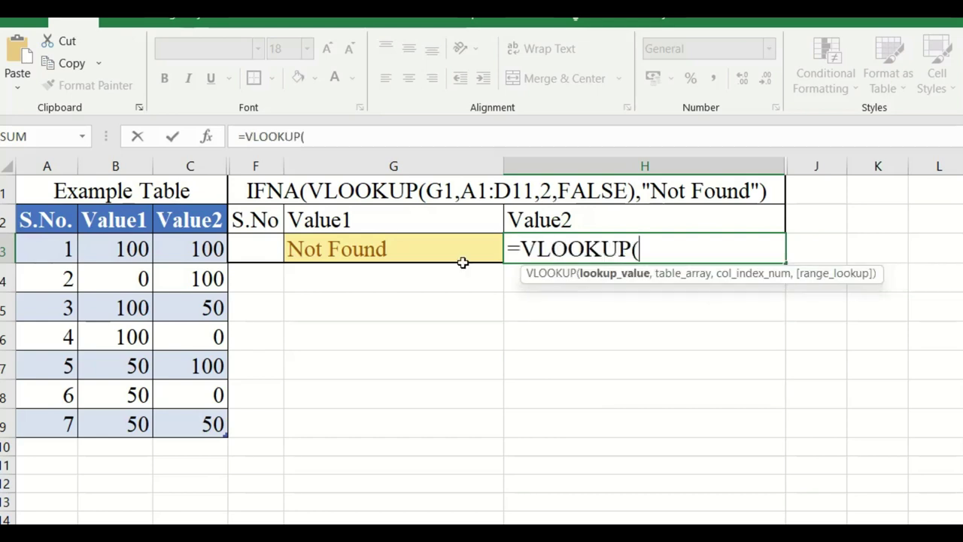
left_click(255, 252)
type(",")
left_click_drag(38, 220, 202, 421)
type(",")
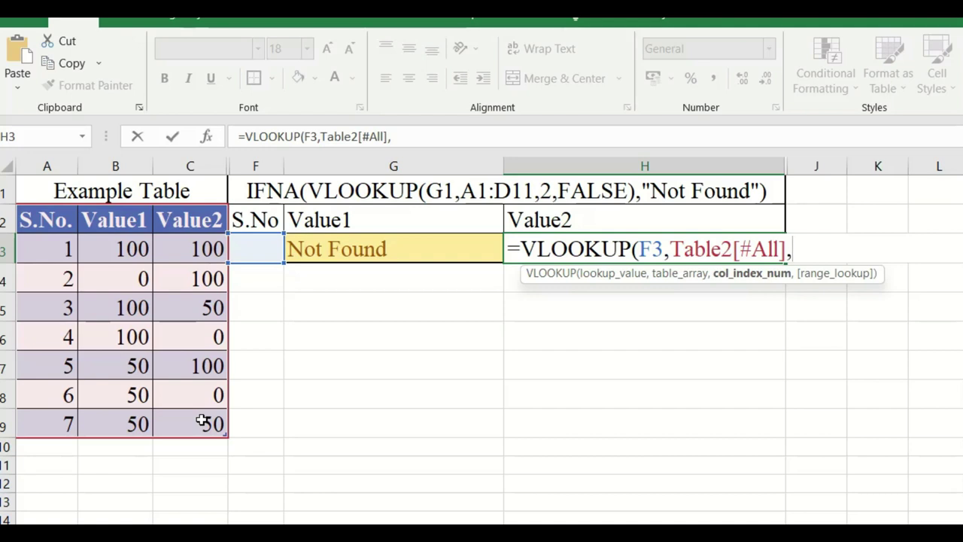
type("3,")
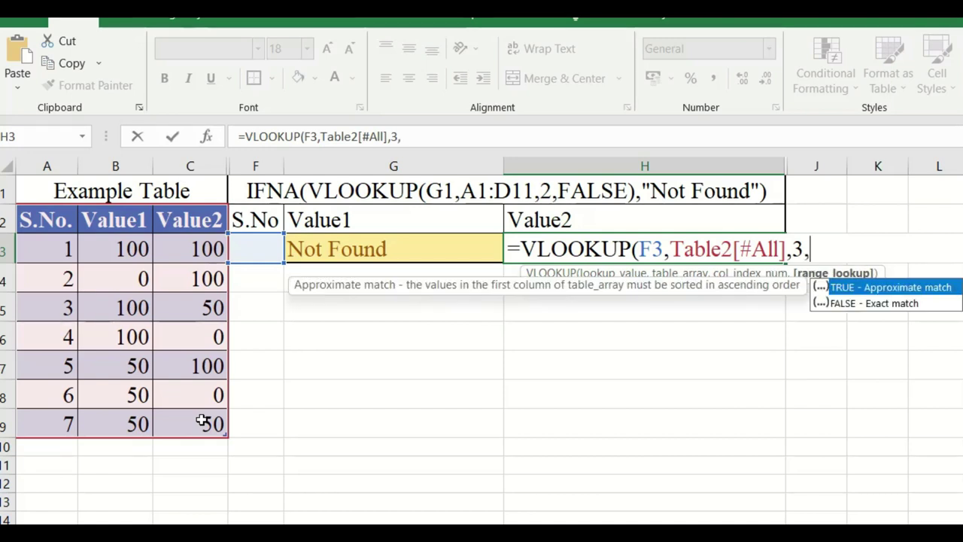
key("Down")
key("Tab")
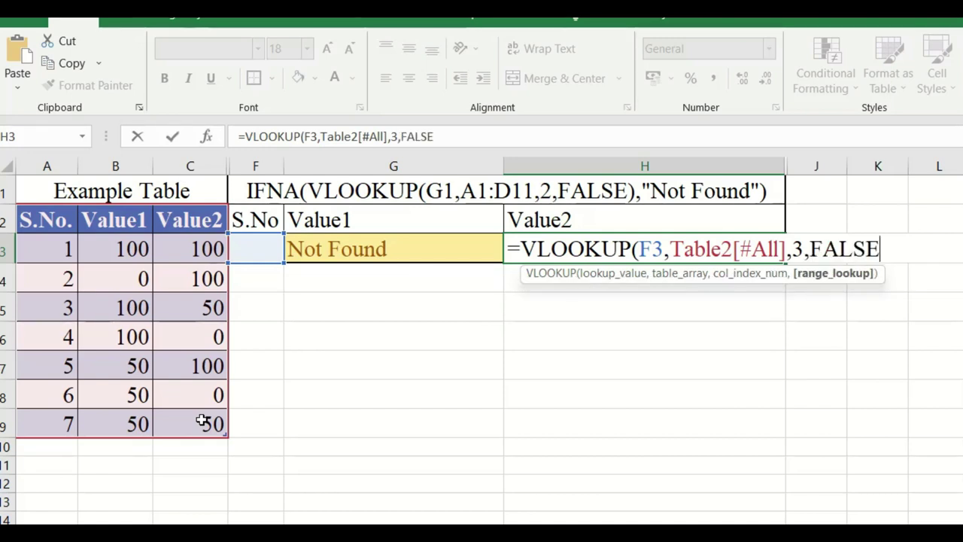
type(")")
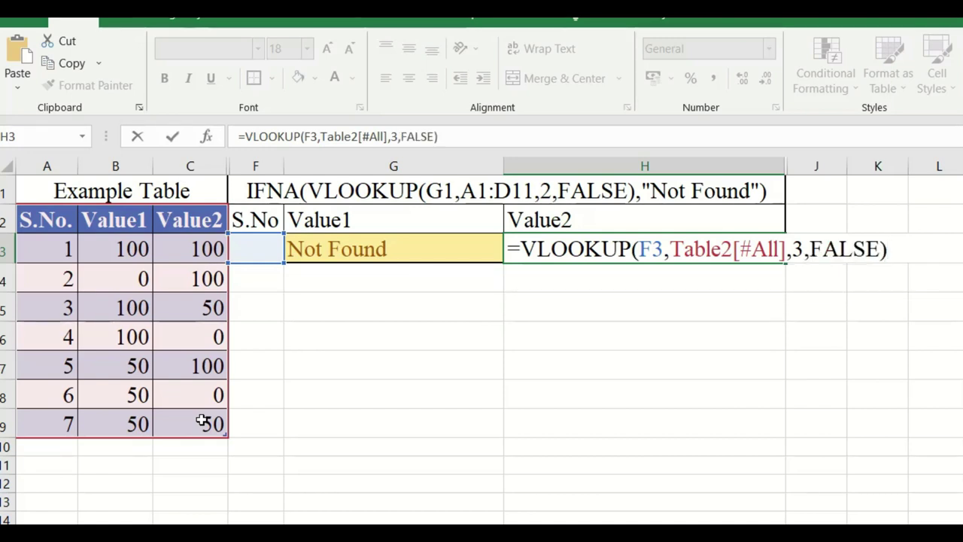
key("Return")
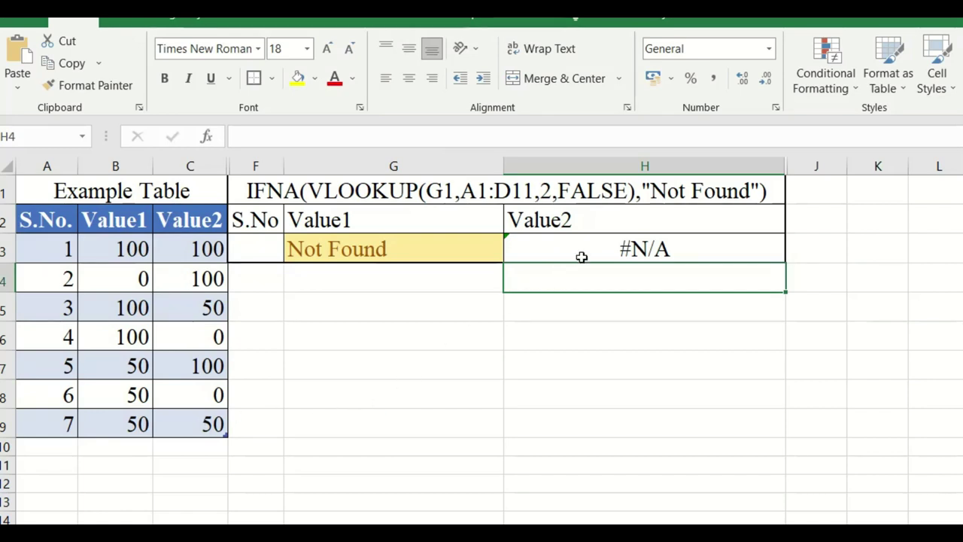
left_click(595, 248)
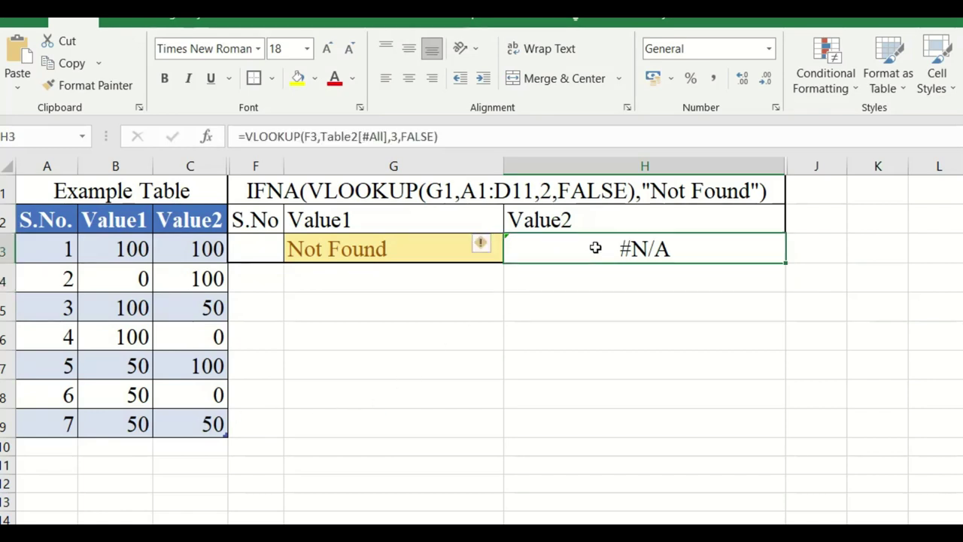
- Change H3 to =IFNA(VLOOKUP(F3,Table2[#All],3,FALSE),"Not Found") so it shows Not Found
left_click(245, 137)
type("if")
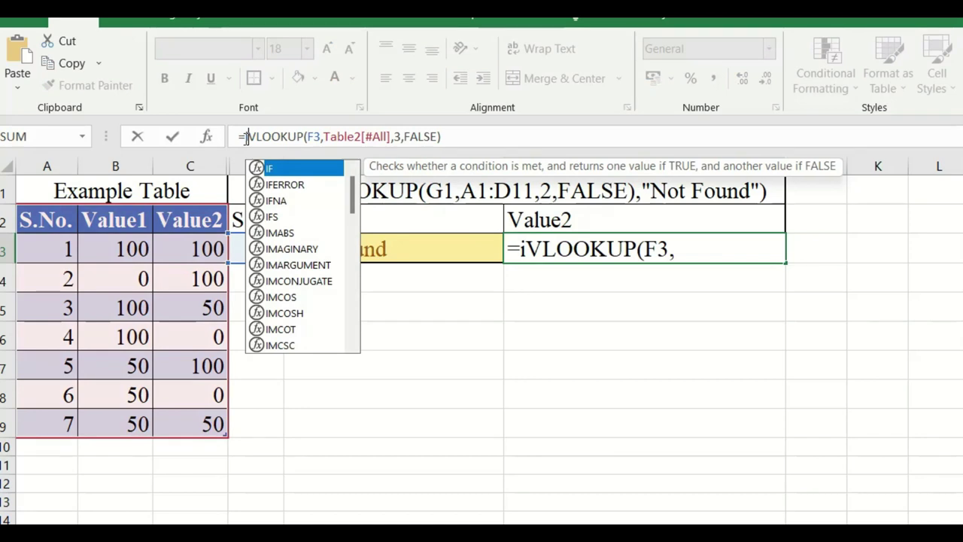
type("na(")
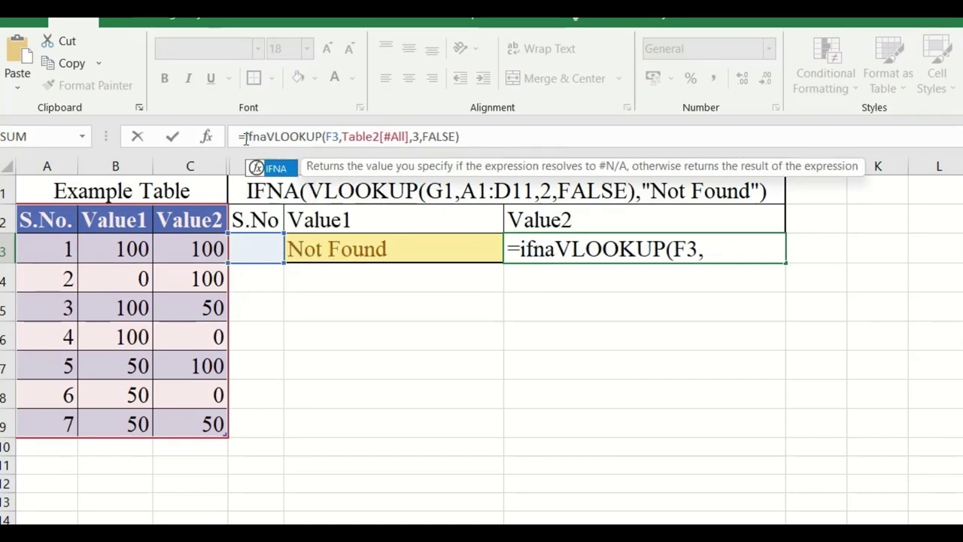
left_click(467, 136)
type(",")
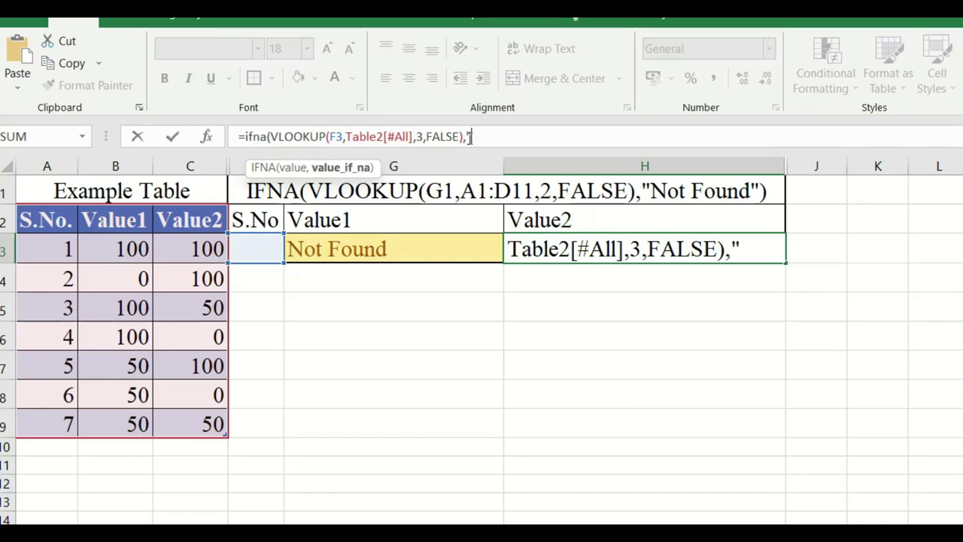
type("Not Foun")
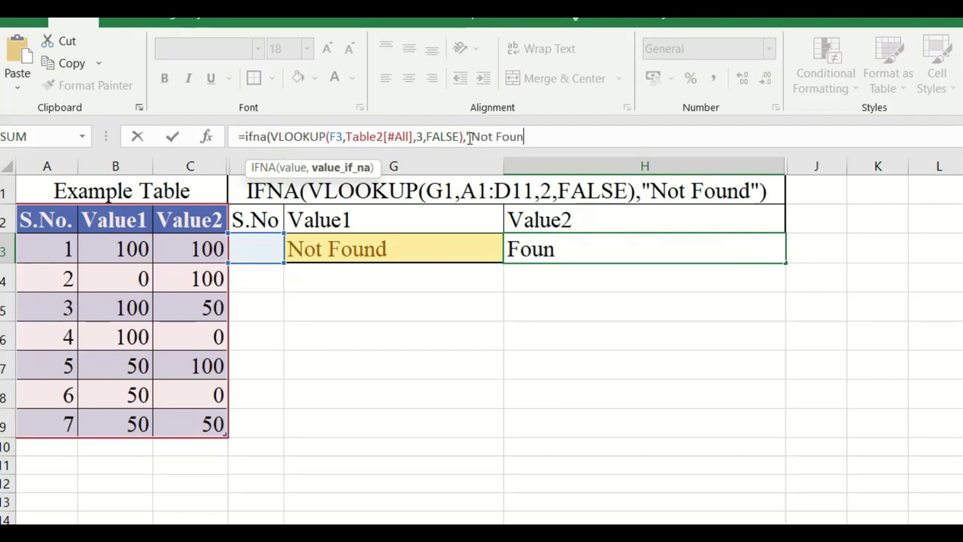
type("d\")")
key("Return")
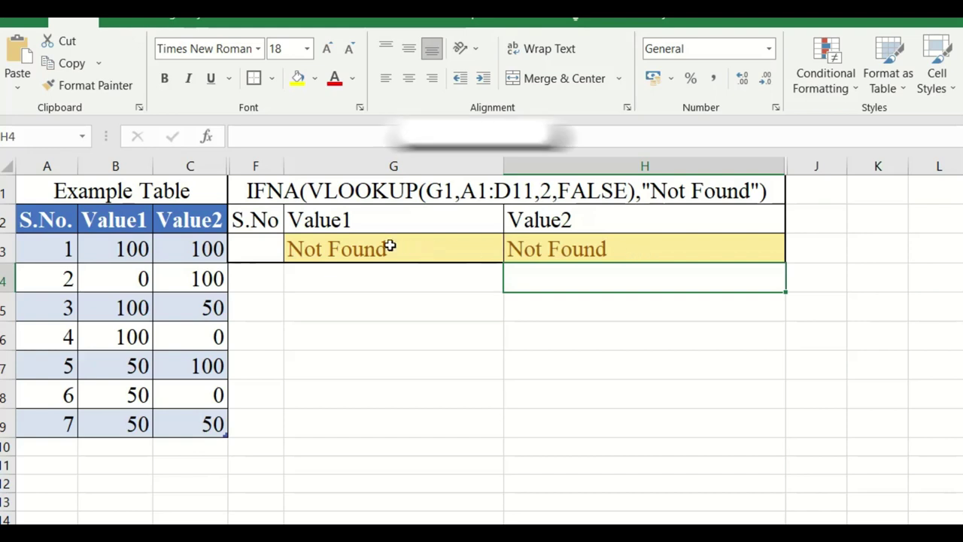
double_click(272, 252)
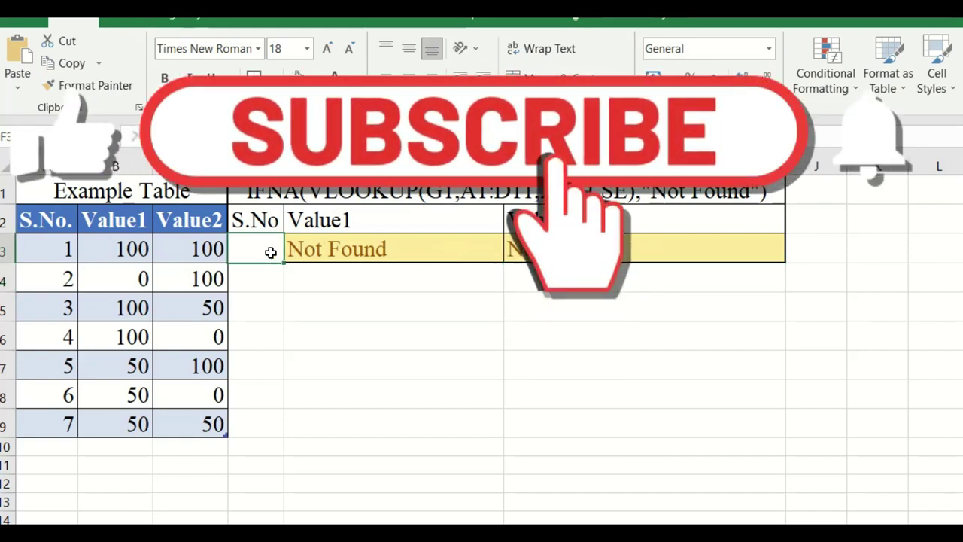
type("1")
key("Return")
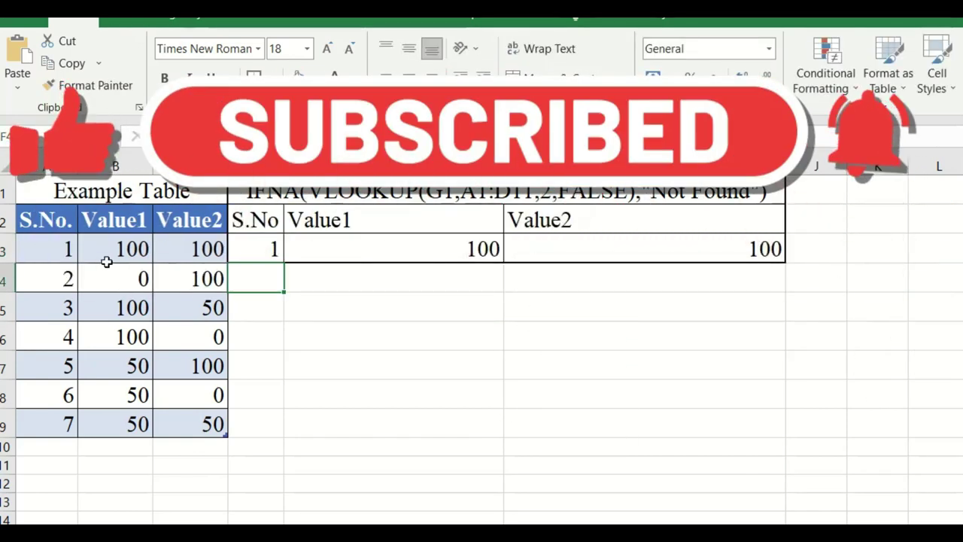
left_click(270, 251)
type("2")
key("Return")
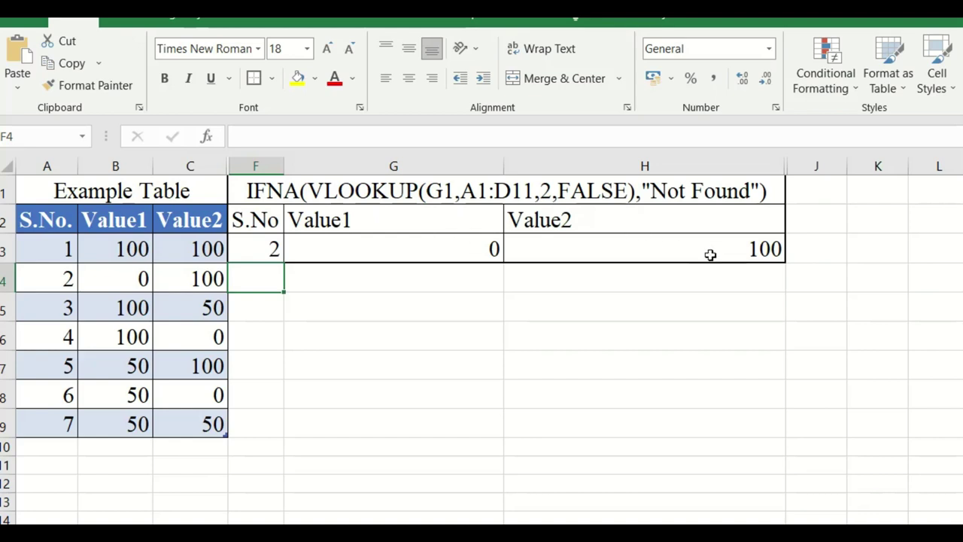
left_click(258, 251)
type("5")
key("Return")
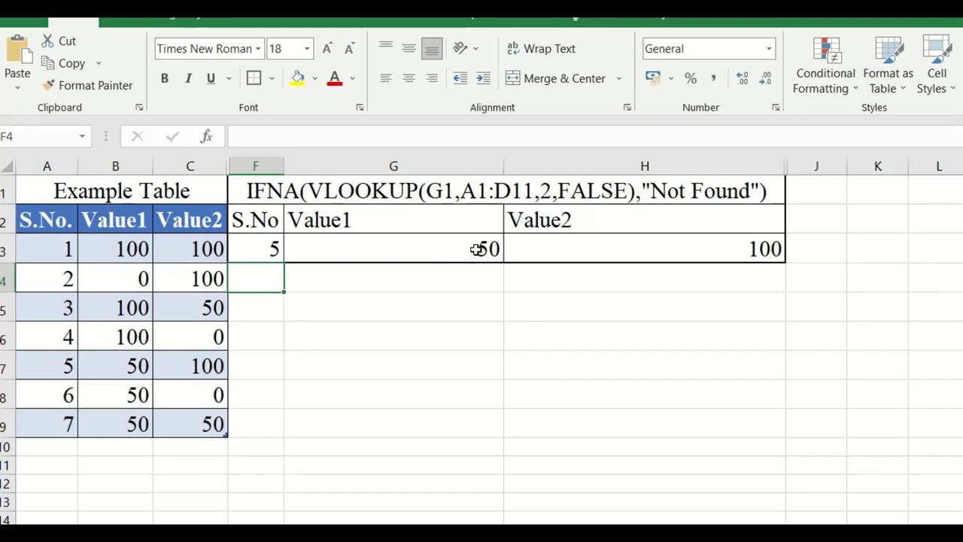
left_click(275, 246)
key("Delete")
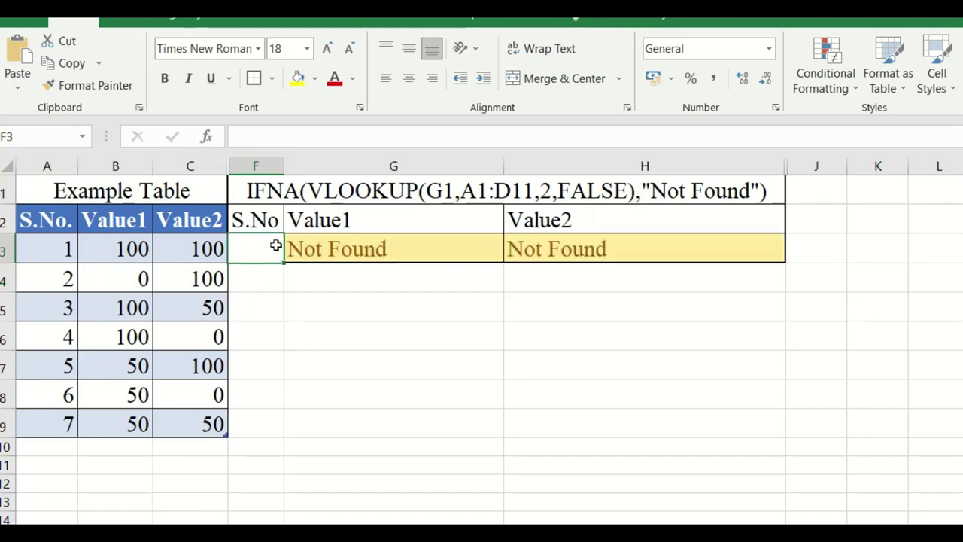